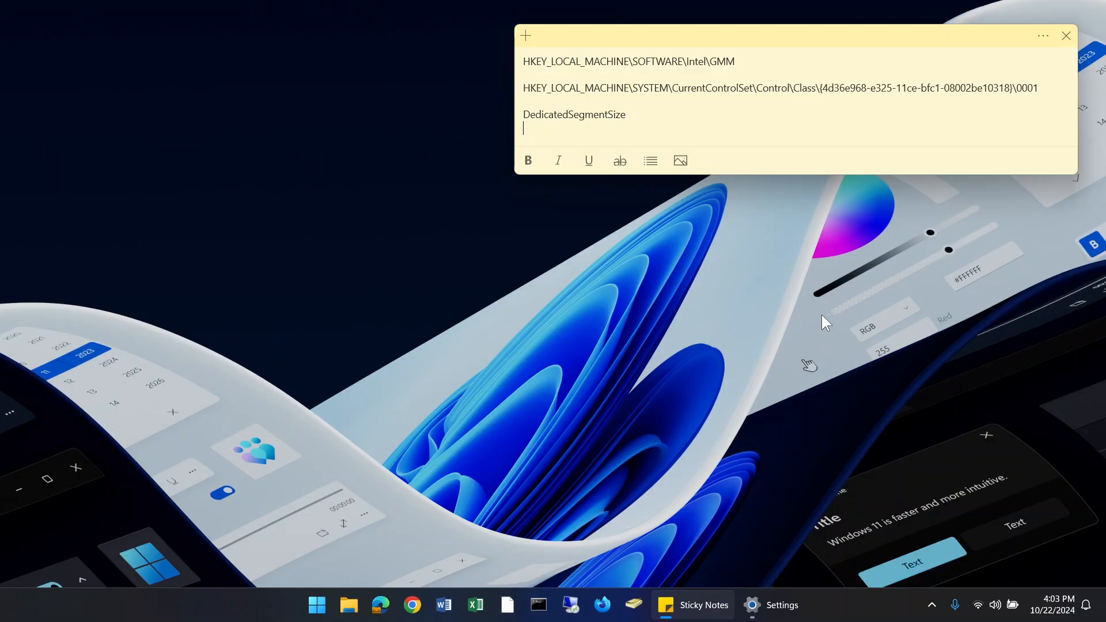
# - Check the dedicated video memory in the display adapter properties for Display 1, and close the properties without changes
pyautogui.rightClick(468, 270)
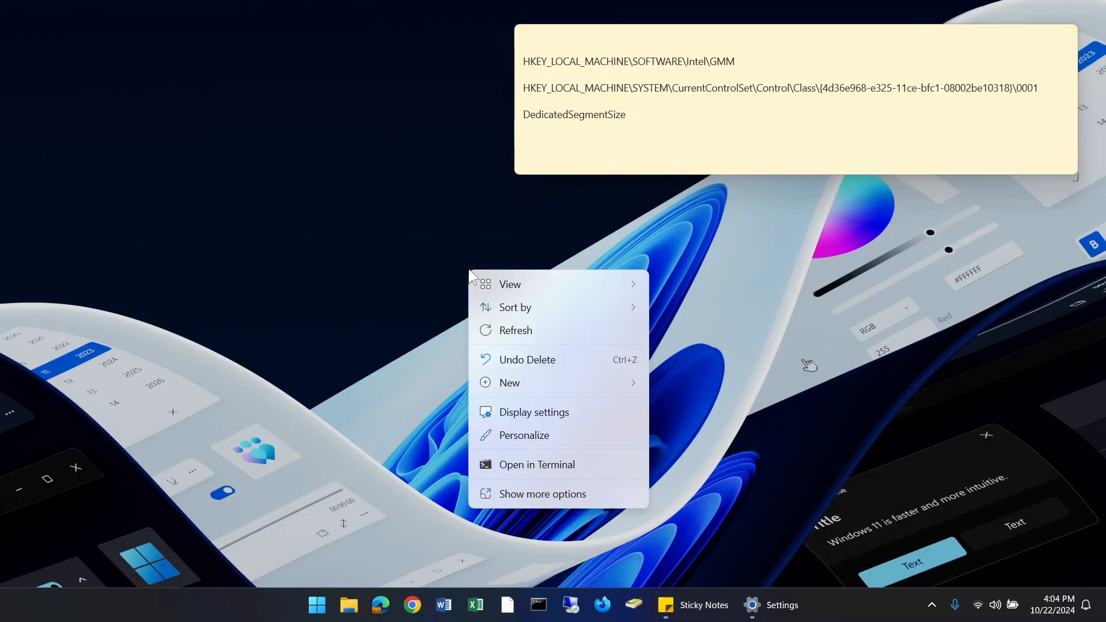
pyautogui.click(534, 413)
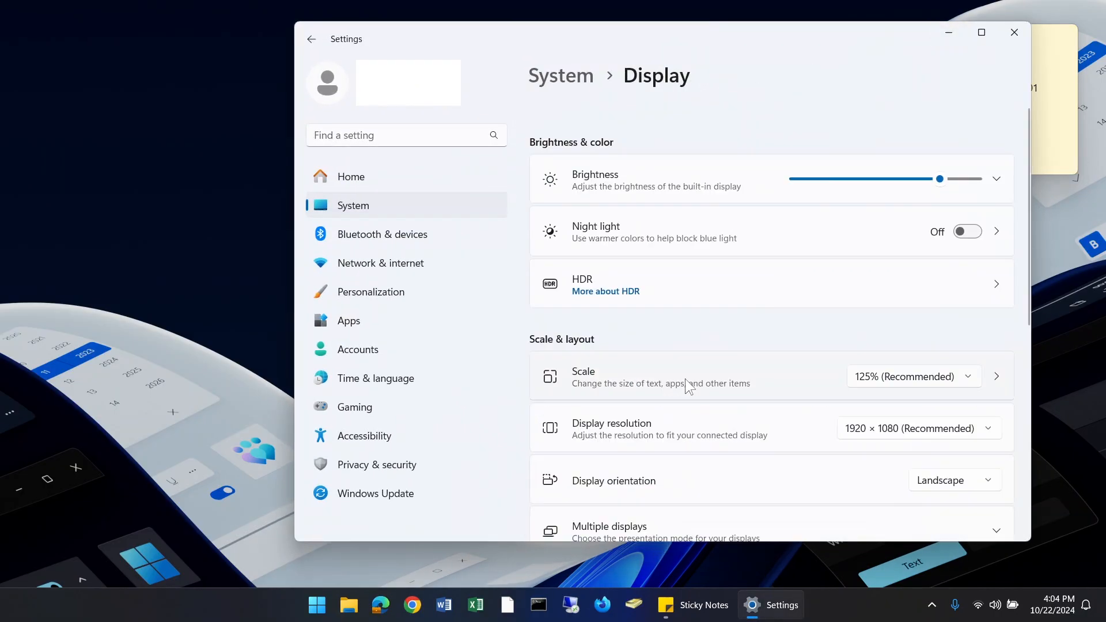
pyautogui.scroll(-5, 686, 378)
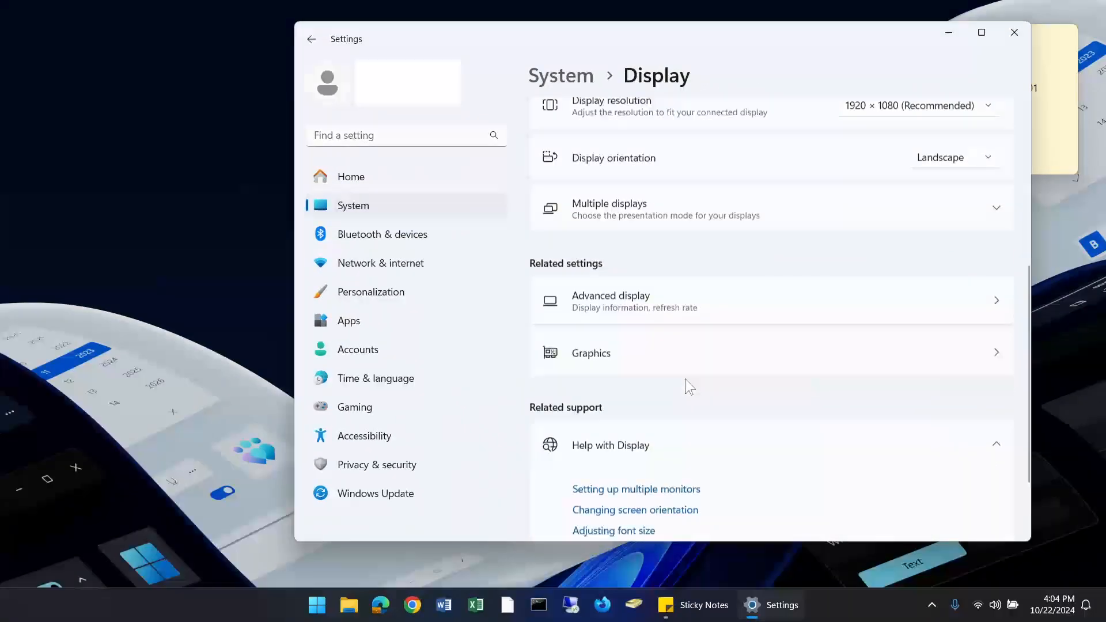
pyautogui.click(667, 306)
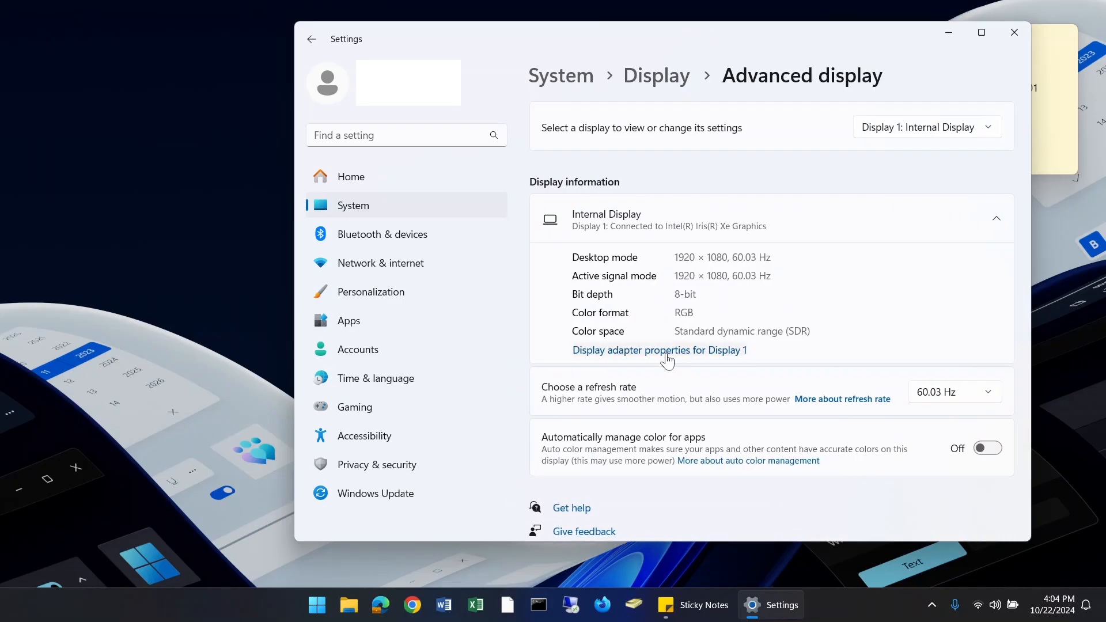
pyautogui.click(667, 355)
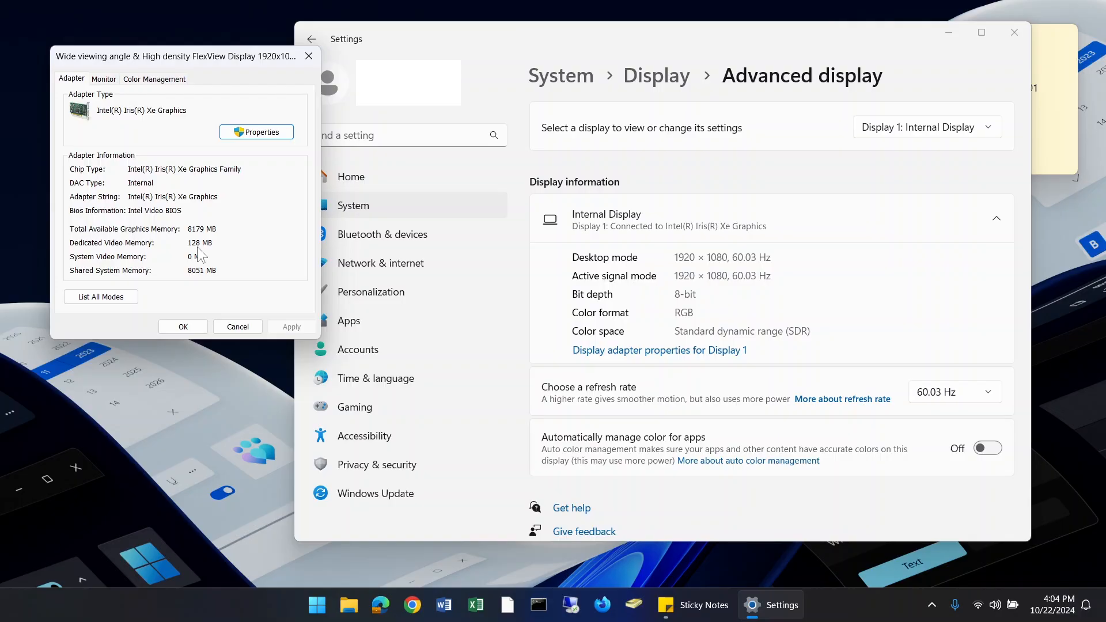
pyautogui.click(238, 326)
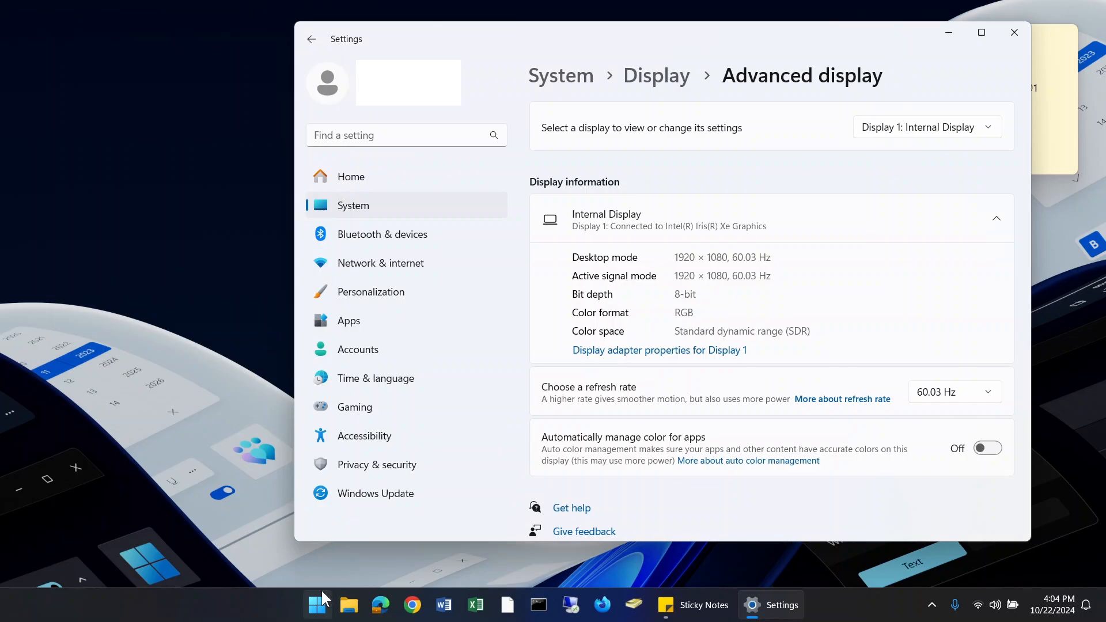
# - Launch the Registry Editor by running the regedit command
pyautogui.rightClick(322, 593)
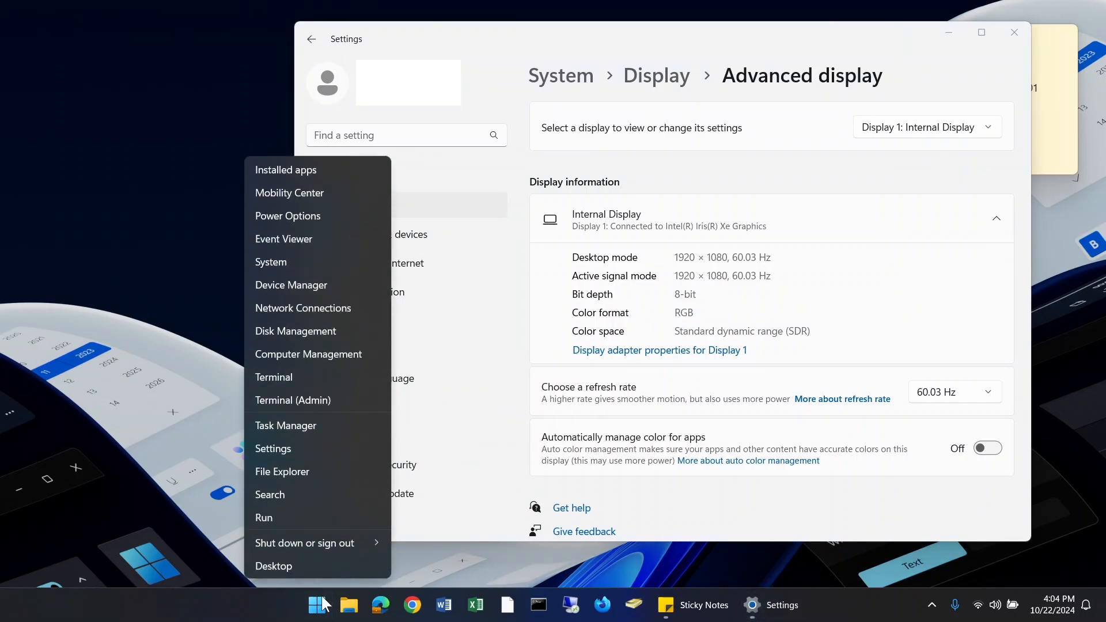
pyautogui.click(310, 516)
pyautogui.write('r')
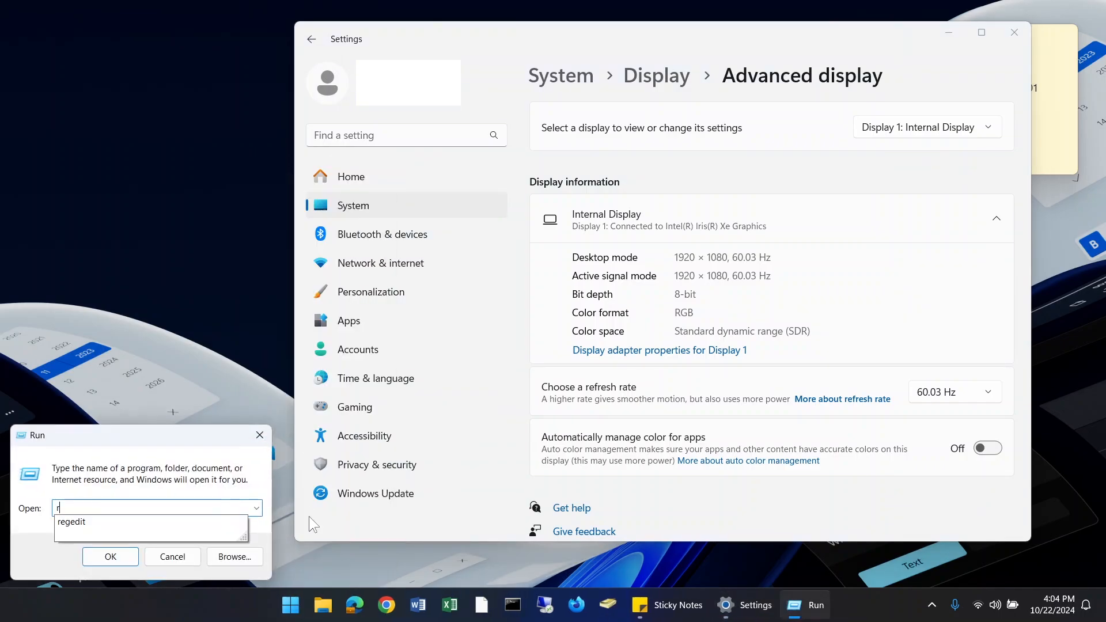
pyautogui.write('egedit')
pyautogui.press('Return')
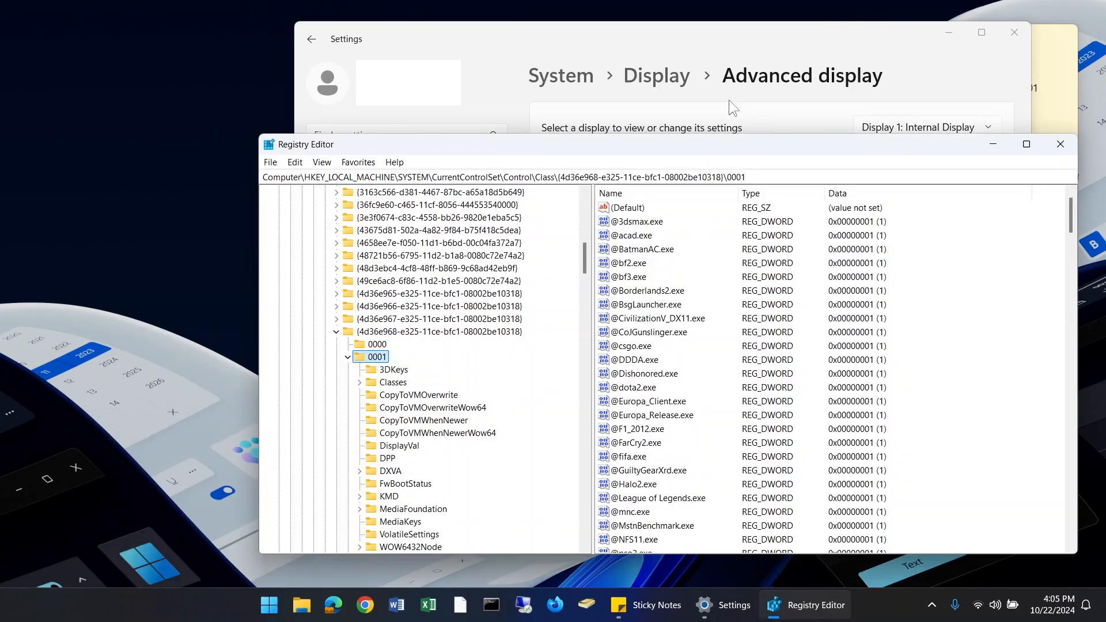
# - Copy the HKEY_LOCAL_MACHINE\SYSTEM\CurrentControlSet\Control\Class\{4d36e968-e325-11ce-bfc1-08002be10318}\0001 path from the sticky note and go to that key in the Registry Editor
pyautogui.click(1042, 100)
pyautogui.moveTo(1045, 84); pyautogui.dragTo(479, 85)
pyautogui.hotkey('ctrl', 'c')
pyautogui.moveTo(756, 179); pyautogui.dragTo(244, 183)
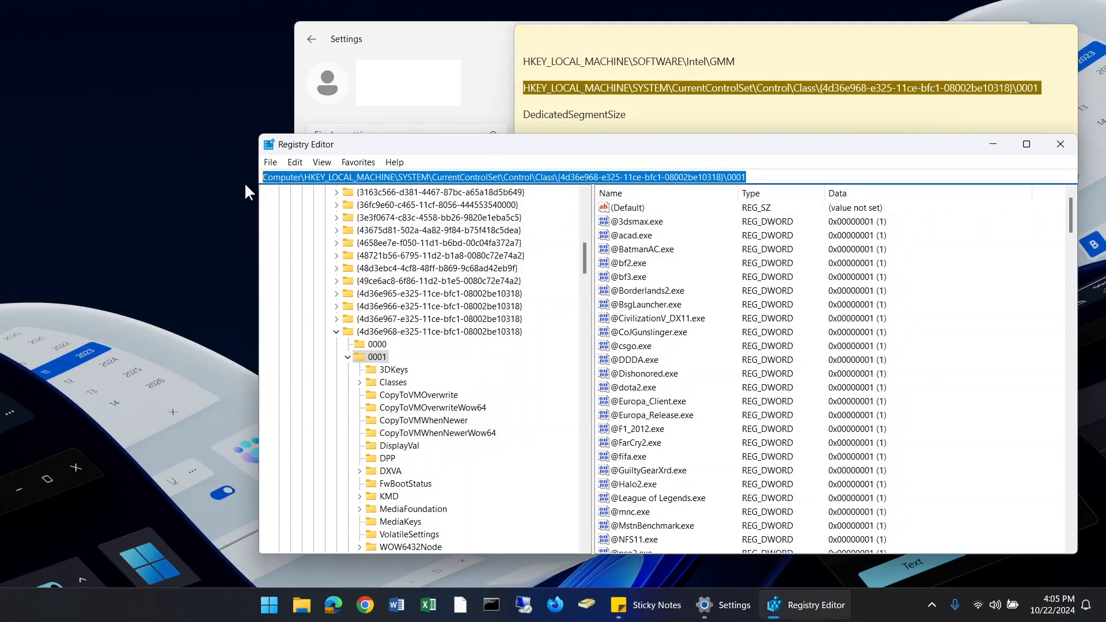
pyautogui.hotkey('ctrl', 'v')
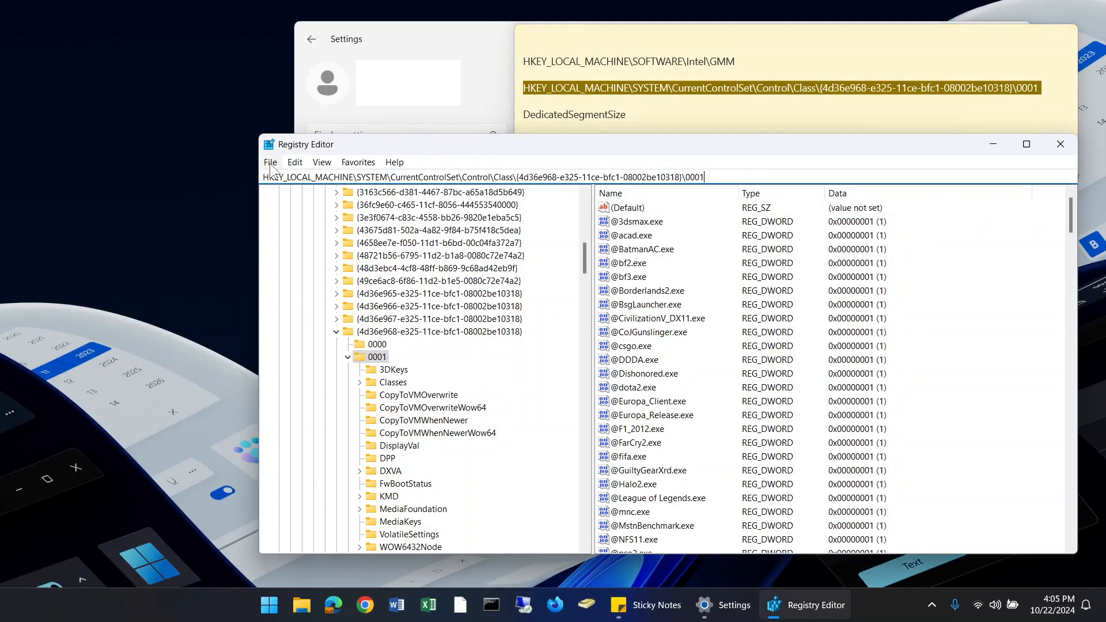
pyautogui.press('Return')
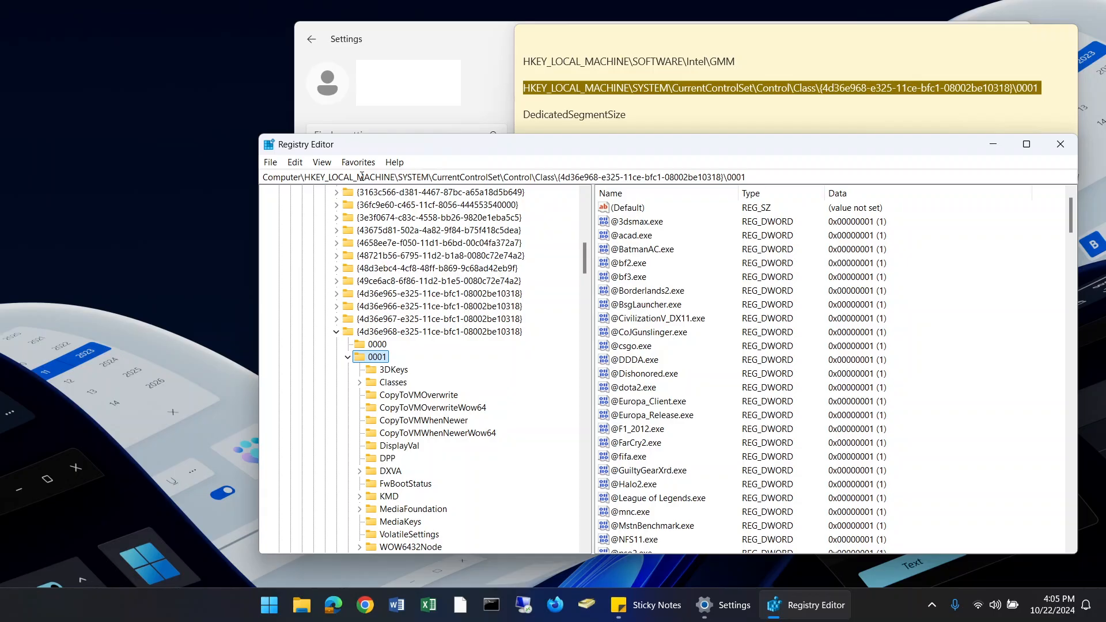
pyautogui.click(358, 163)
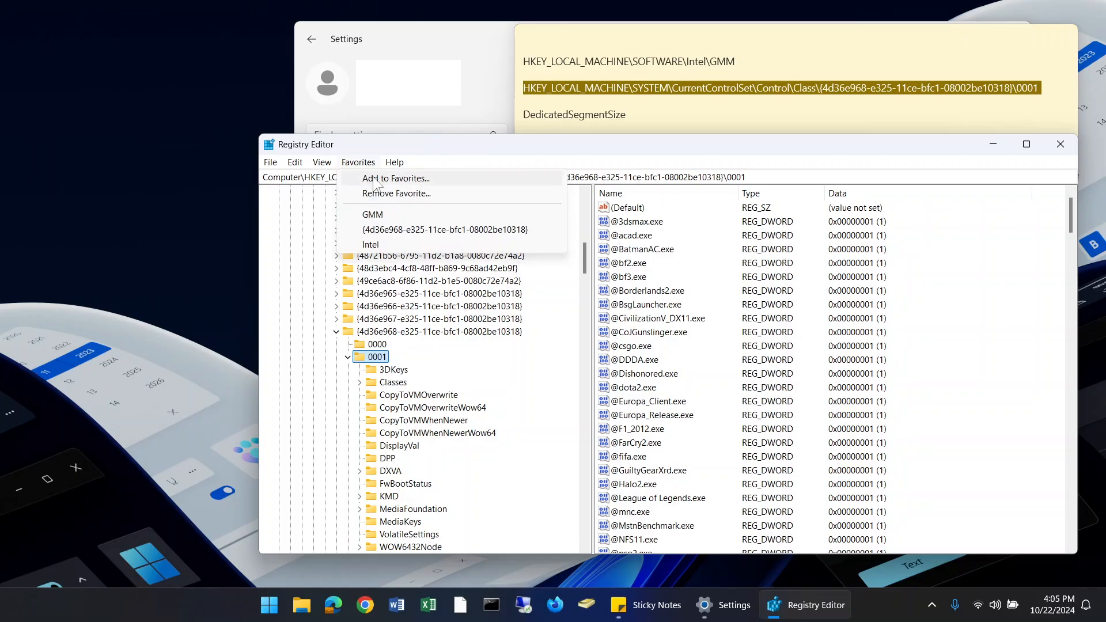
pyautogui.click(373, 177)
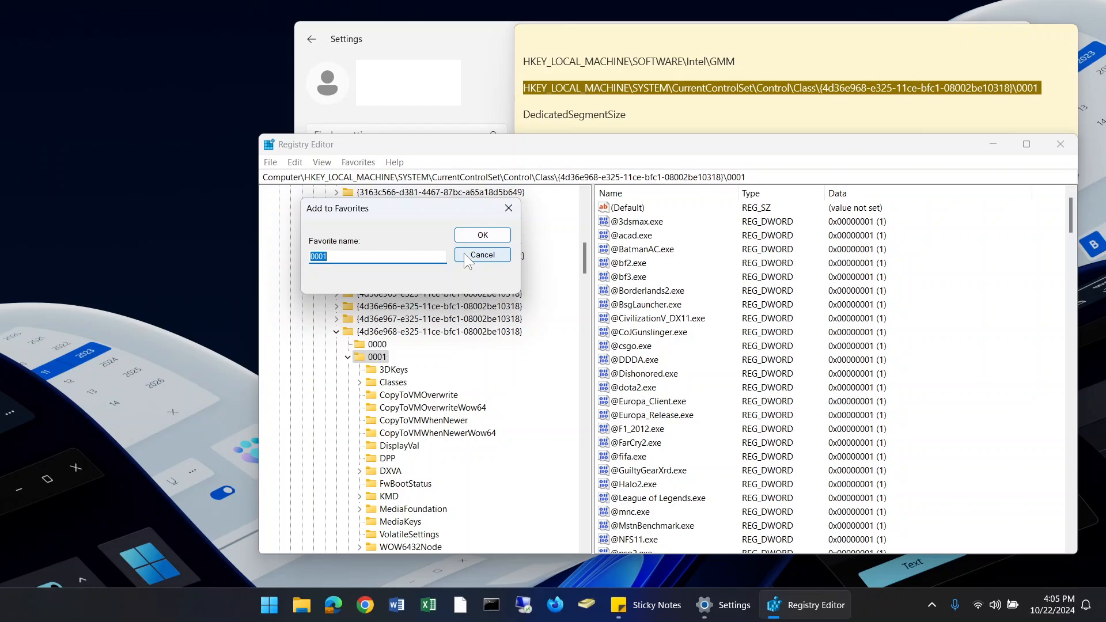
pyautogui.click(483, 254)
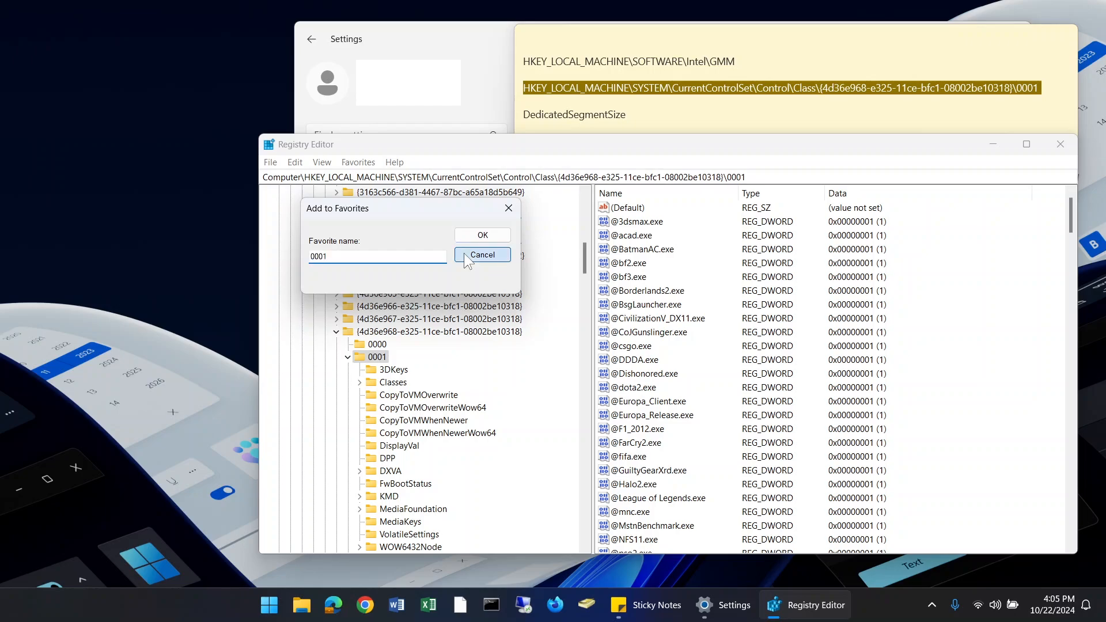
# - Go to the favorite {4d36e968-e325-11ce-bfc1-08002be10318} and create a new key named GMM under its 0001 subkey
pyautogui.click(358, 162)
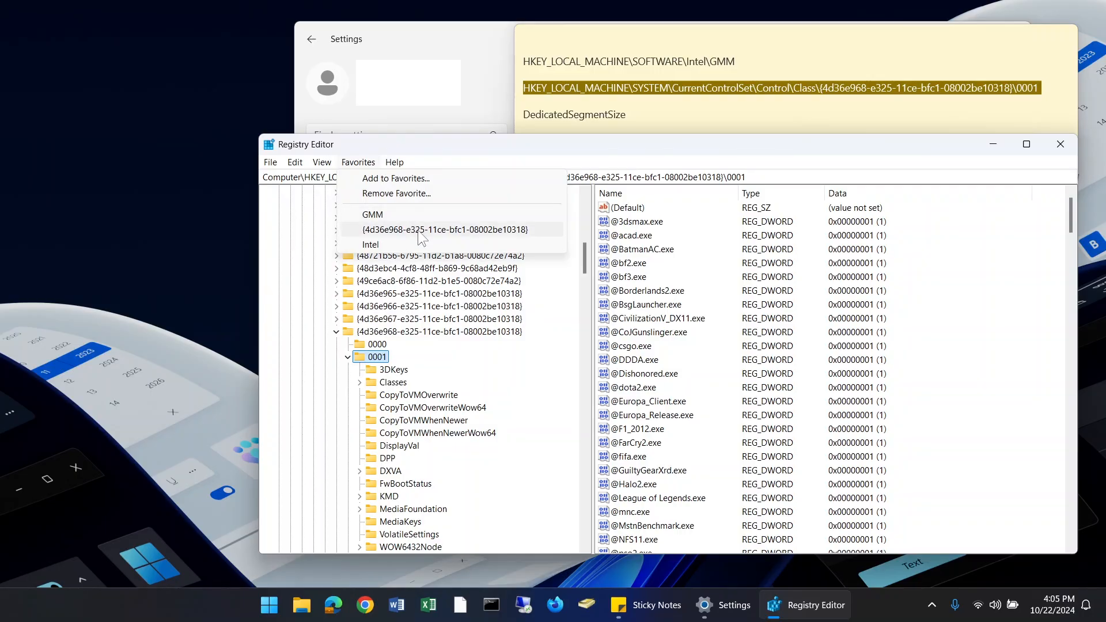
pyautogui.click(455, 229)
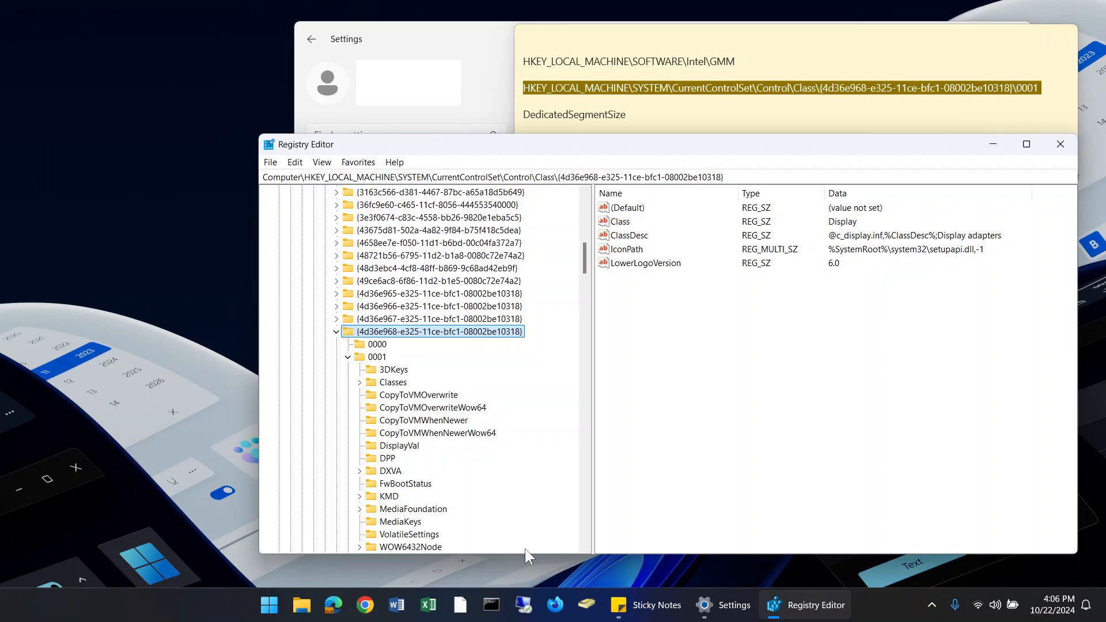
pyautogui.rightClick(377, 358)
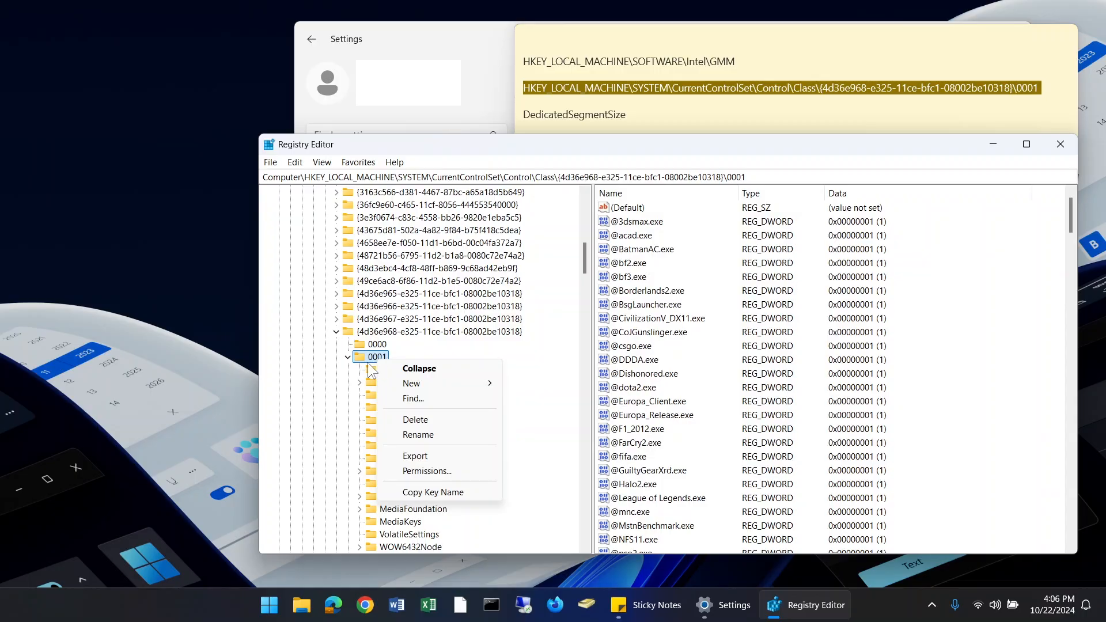
pyautogui.moveTo(433, 383)
pyautogui.click(552, 382)
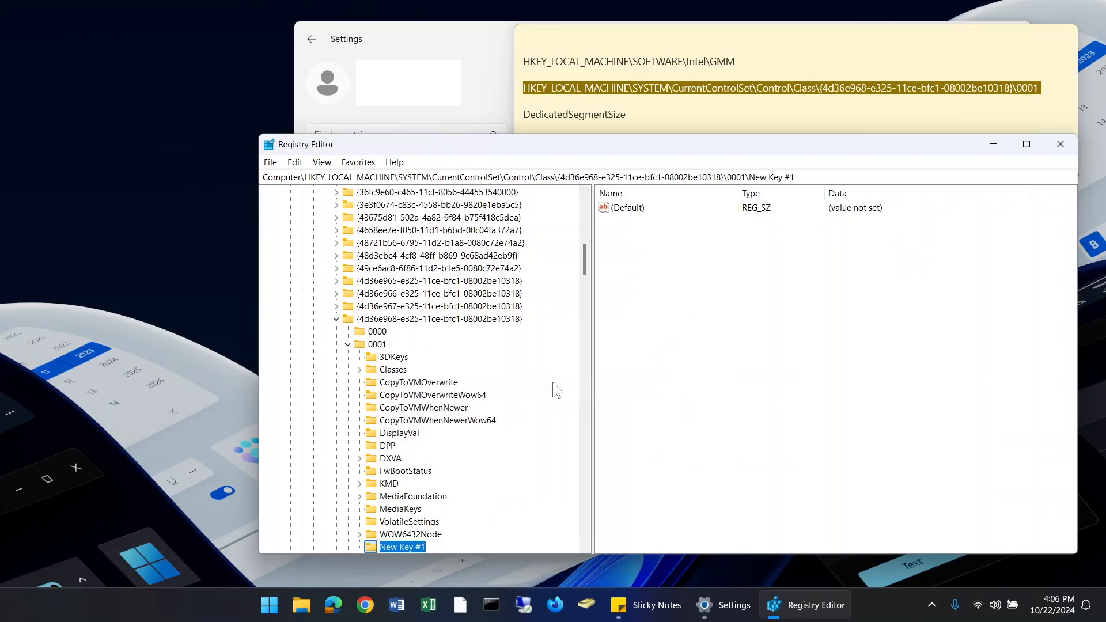
pyautogui.write('GMM')
pyautogui.press('Return')
# - Create a DWORD (32-bit) value named DedicatedSegmentSize in the GMM key
pyautogui.rightClick(658, 255)
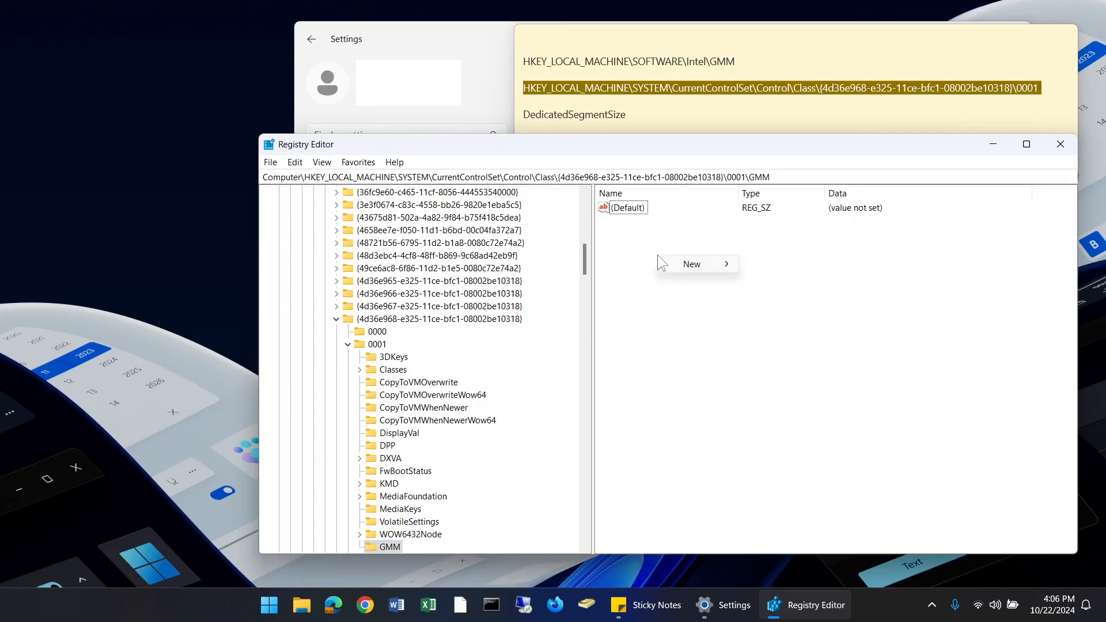
pyautogui.moveTo(690, 268)
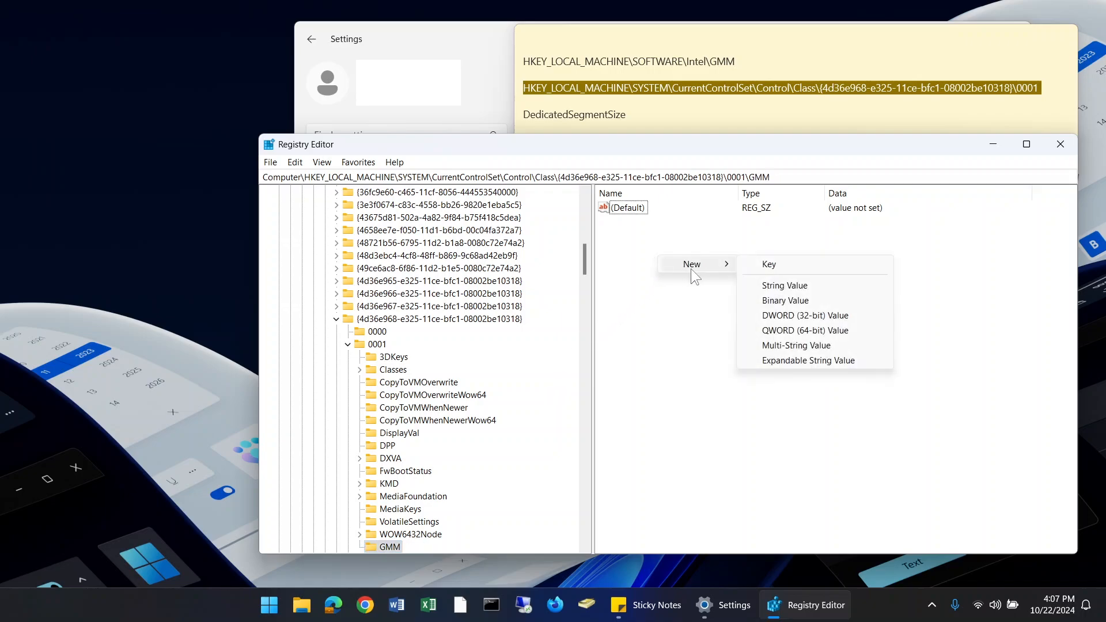
pyautogui.click(851, 315)
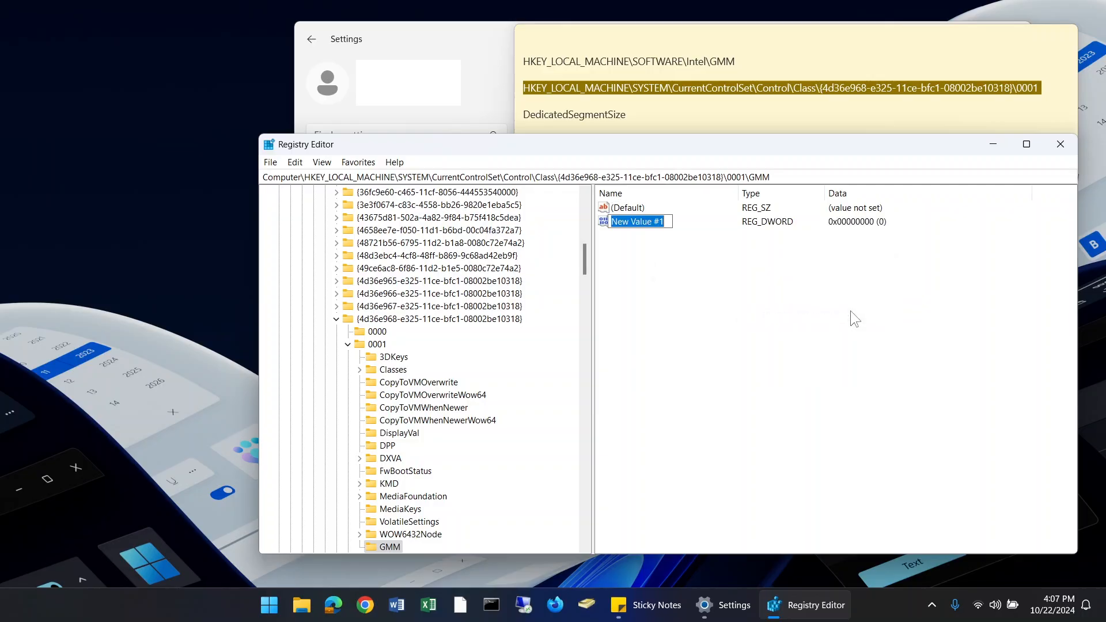
pyautogui.write('Dedi')
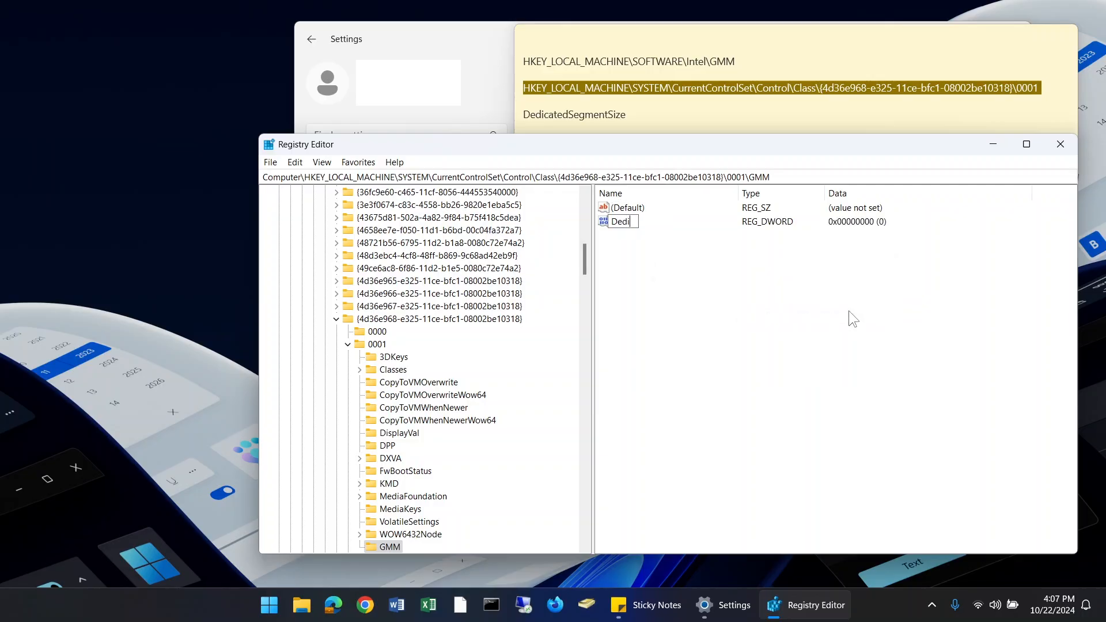
pyautogui.write('catedSegmentSize')
pyautogui.press('Return')
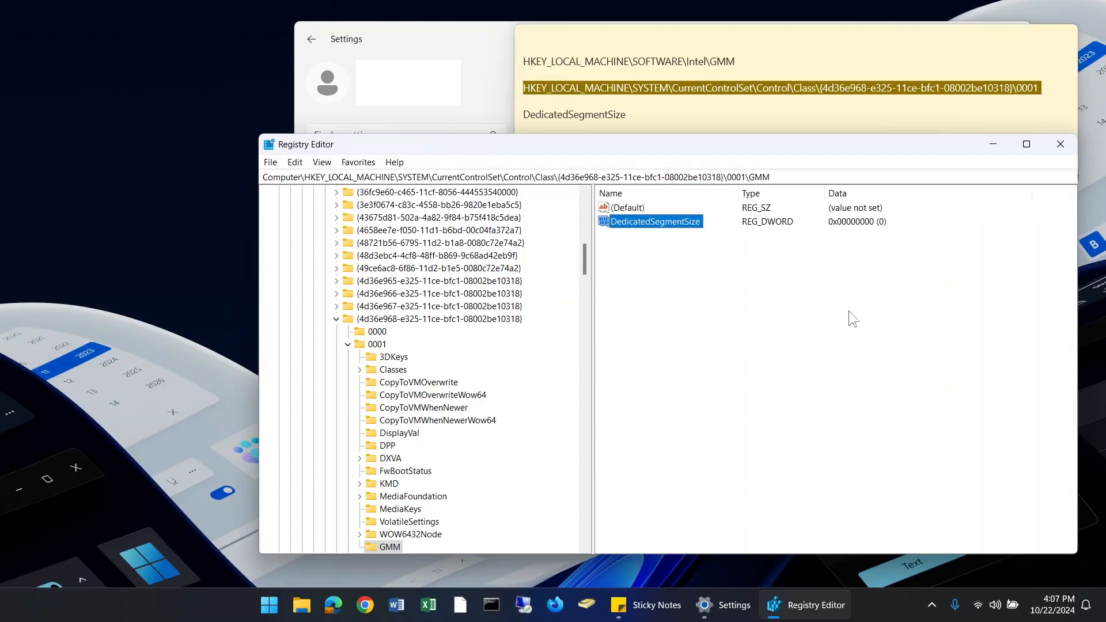
# - Set the DedicatedSegmentSize value data to 512 in hexadecimal base
pyautogui.press('Return')
pyautogui.write('512')
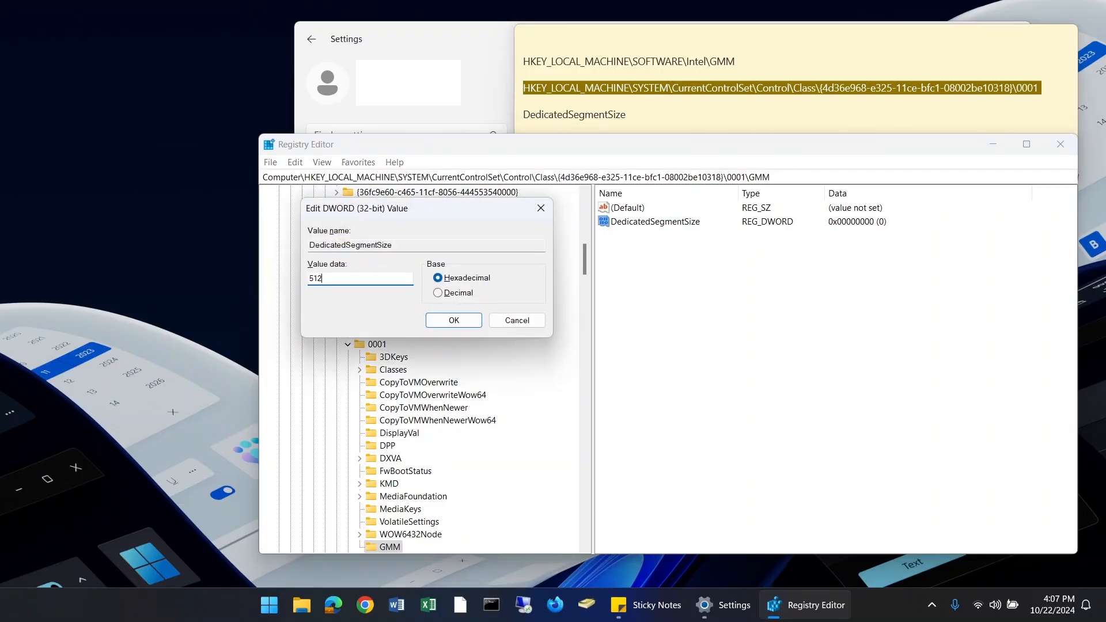
pyautogui.press('Return')
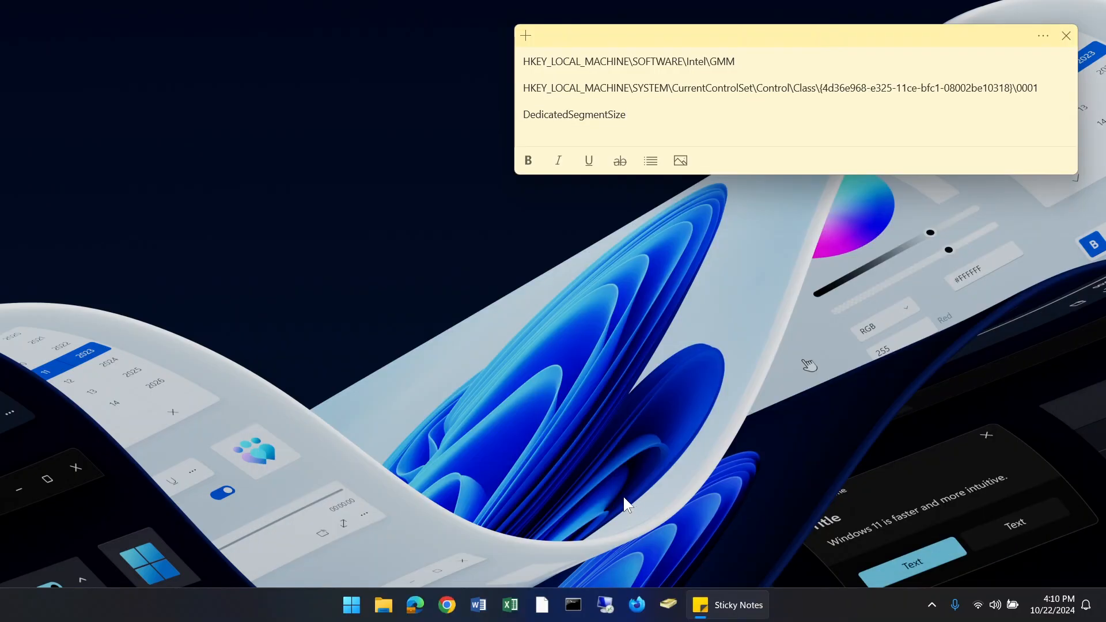
# - Open the display adapter properties for Display 1 from the advanced display settings to check the dedicated video memory
pyautogui.rightClick(245, 174)
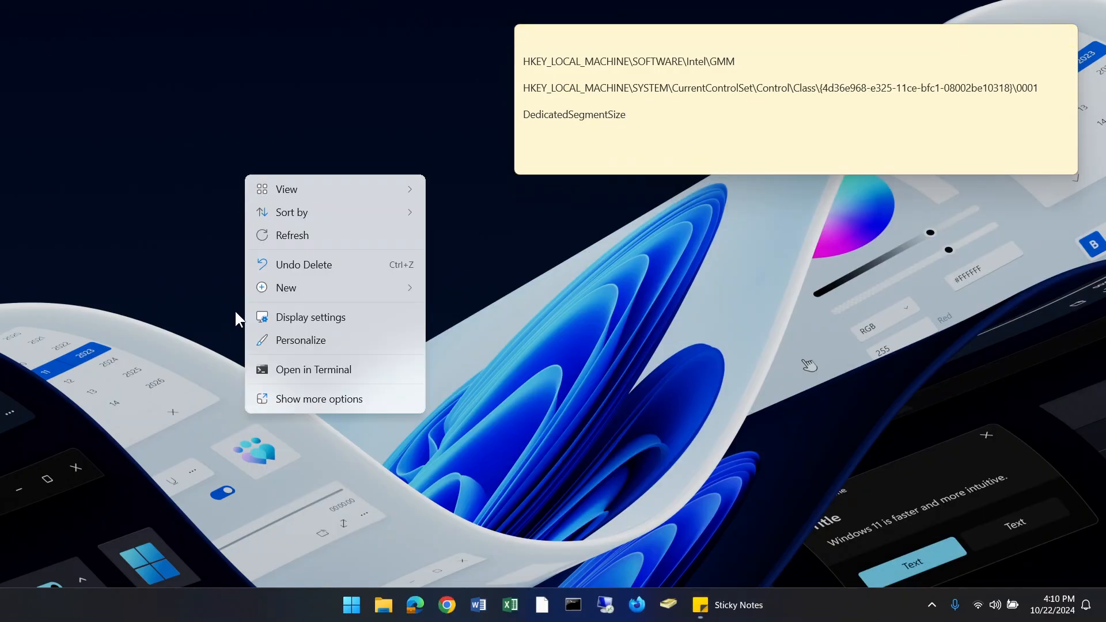
pyautogui.click(333, 317)
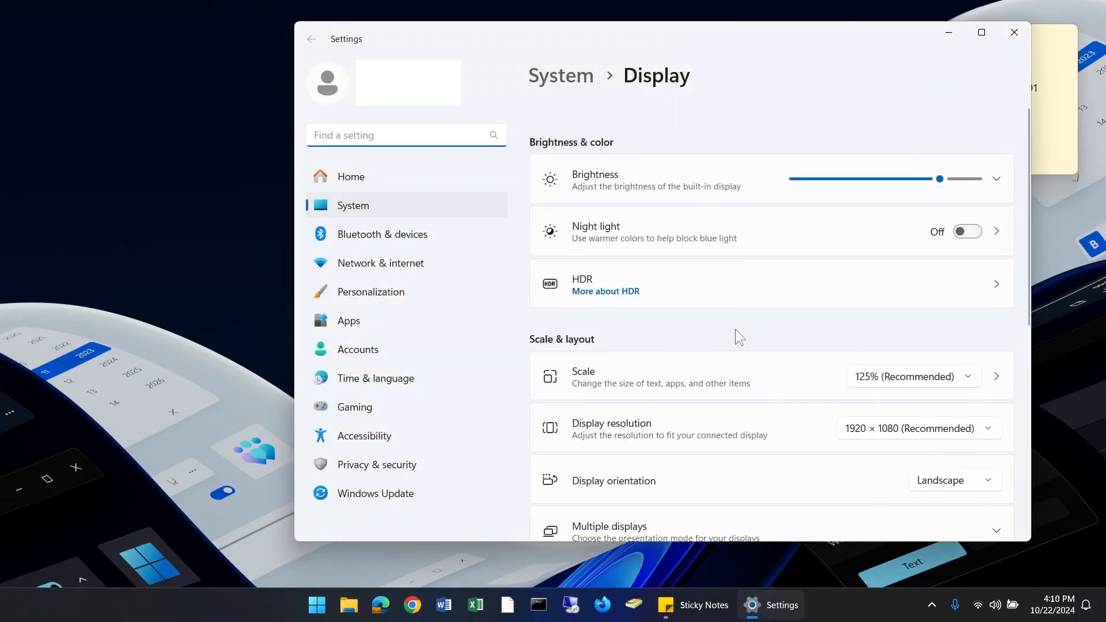
pyautogui.scroll(-5, 733, 334)
pyautogui.click(719, 291)
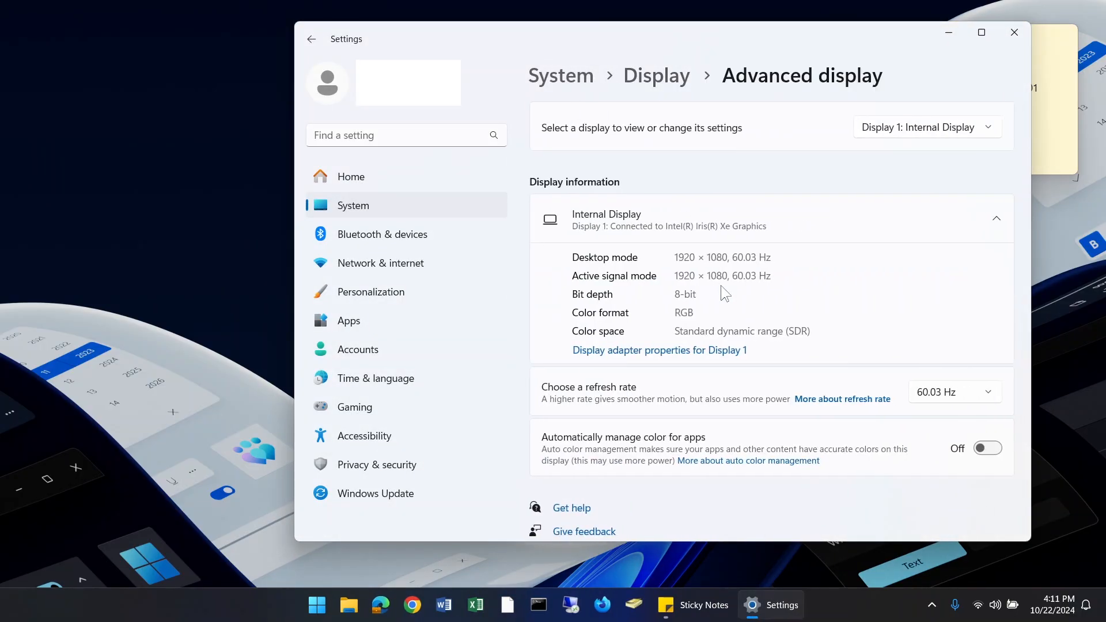
pyautogui.click(676, 352)
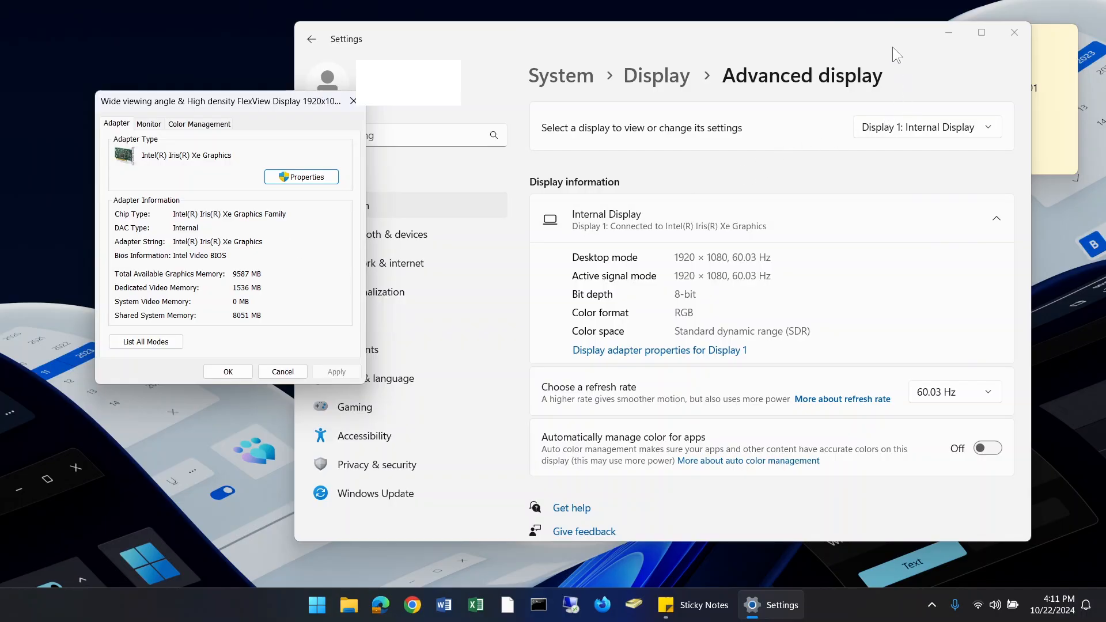
# - Move the Settings window off the sticky note, review its two registry paths, and return to the adapter properties to examine the video memory
pyautogui.moveTo(879, 34); pyautogui.dragTo(773, 134)
pyautogui.click(792, 58)
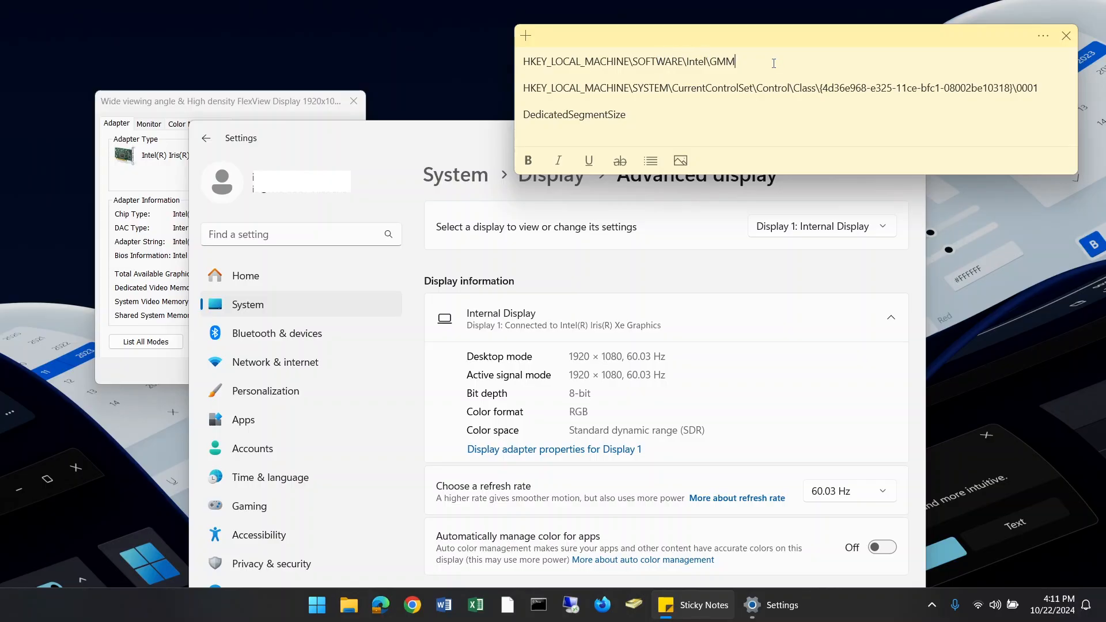
pyautogui.moveTo(773, 63); pyautogui.dragTo(519, 60)
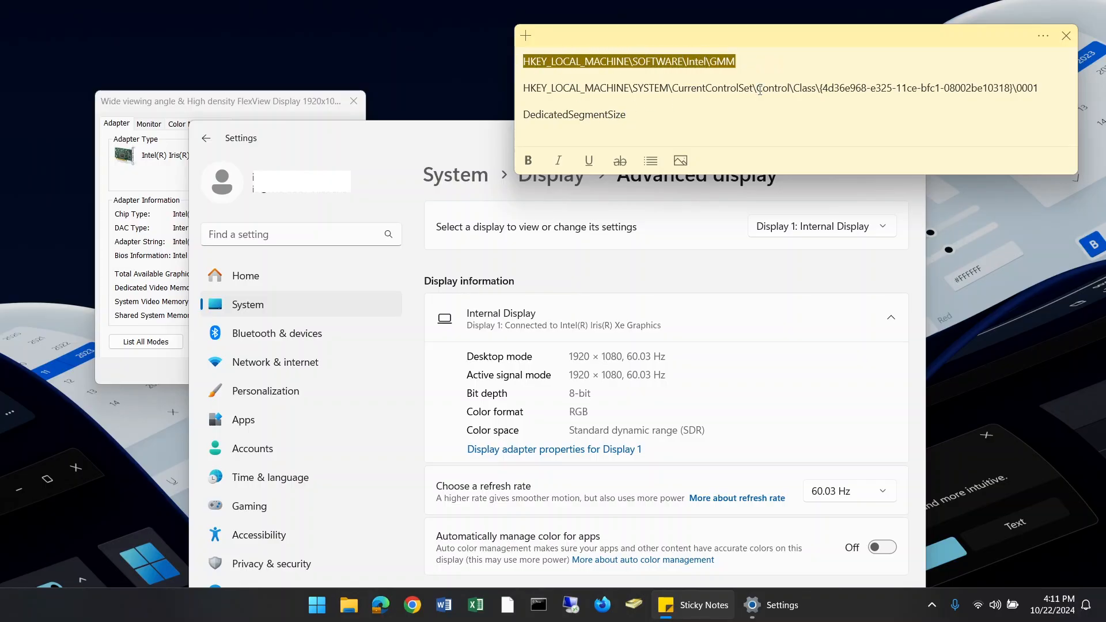
pyautogui.moveTo(1039, 88); pyautogui.dragTo(524, 88)
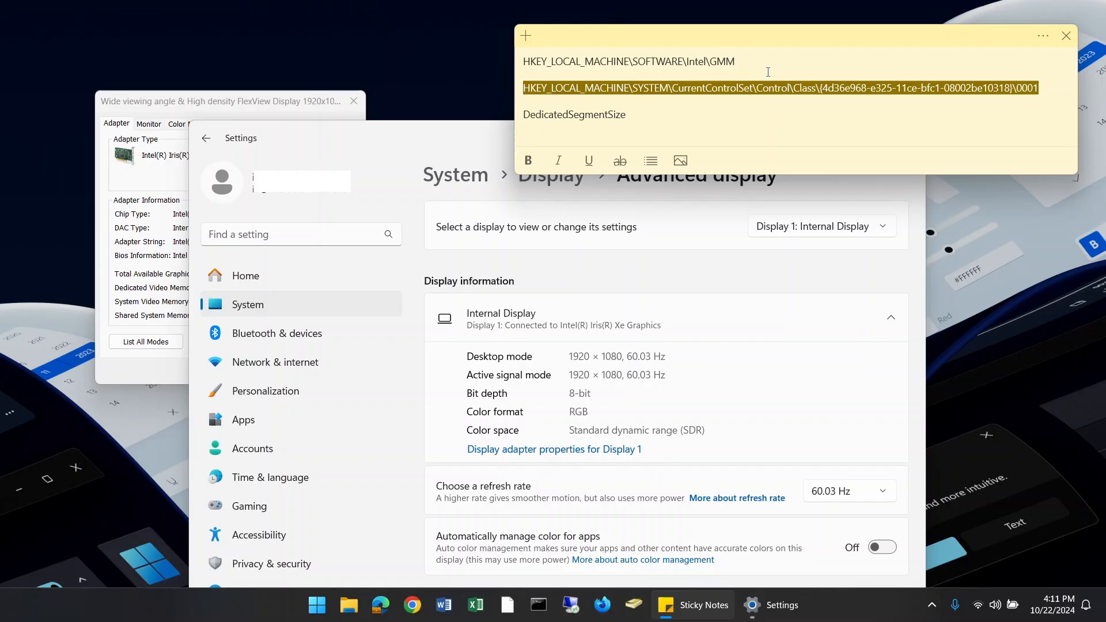
pyautogui.click(753, 66)
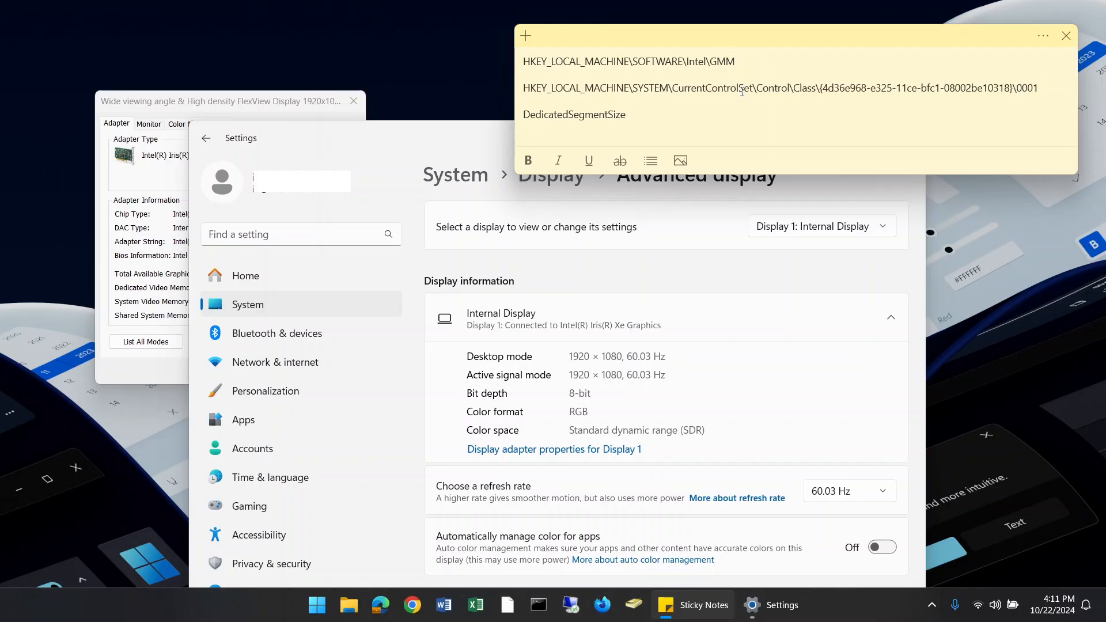
pyautogui.click(194, 94)
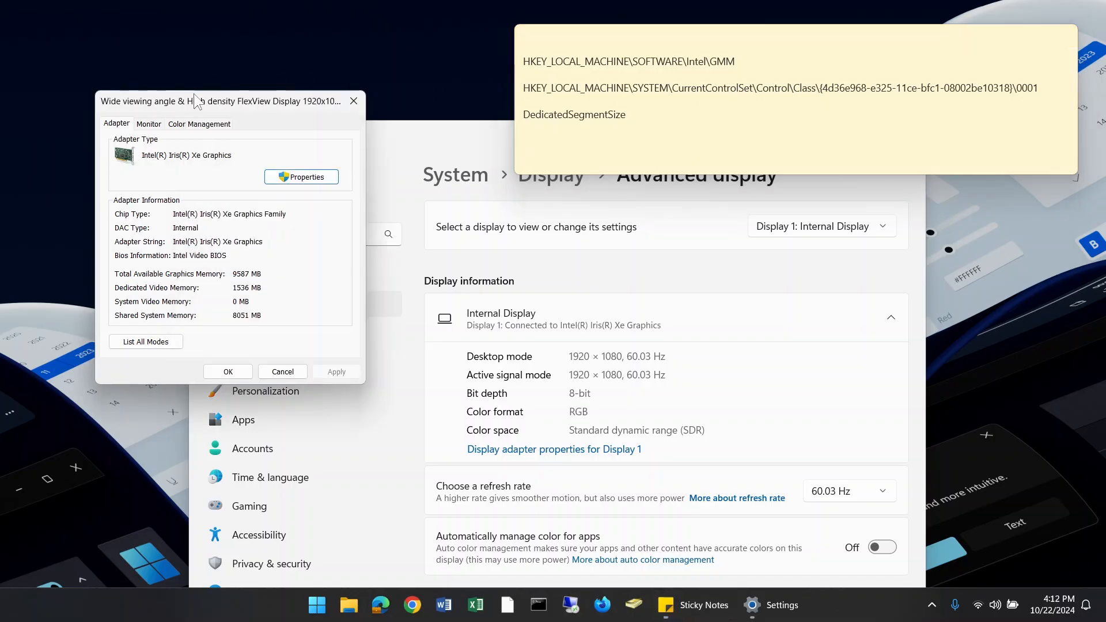